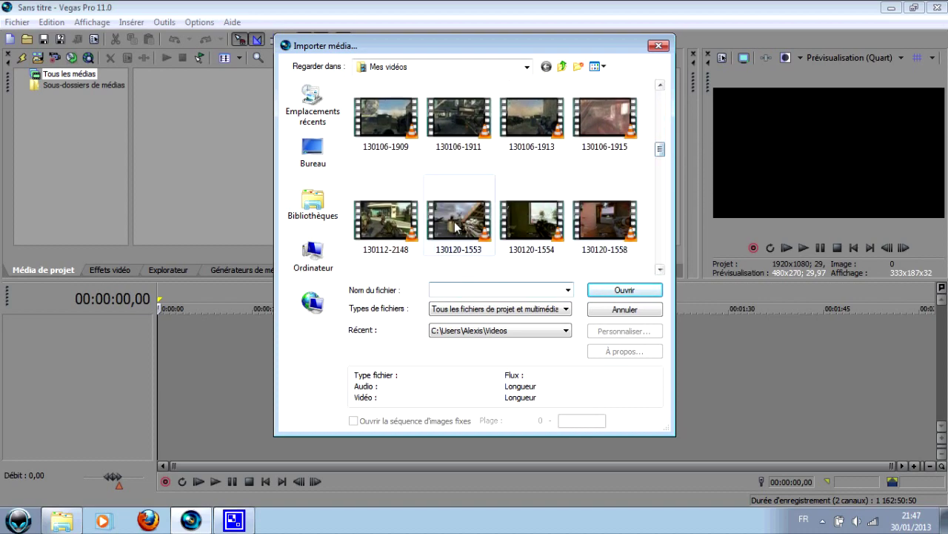
double_click(459, 224)
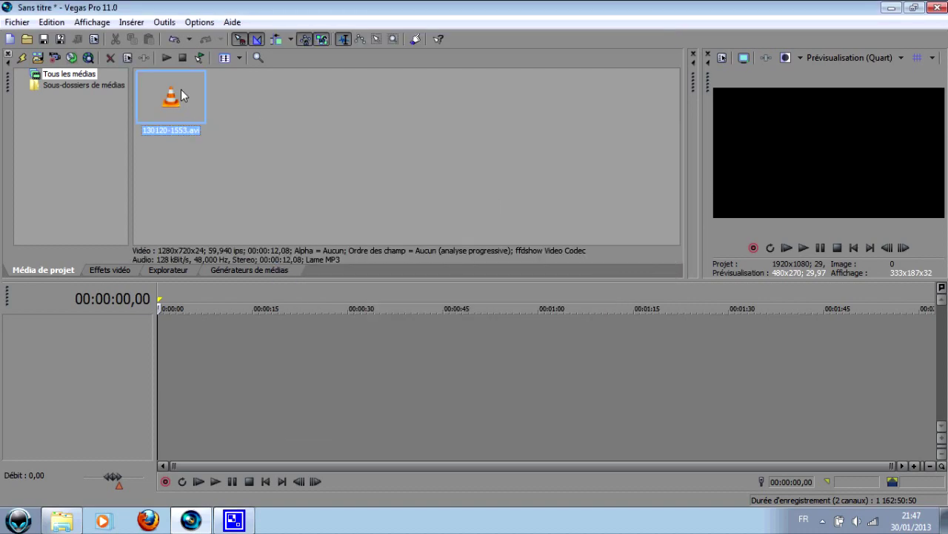
left_click_drag(195, 106, 195, 339)
right_click(286, 325)
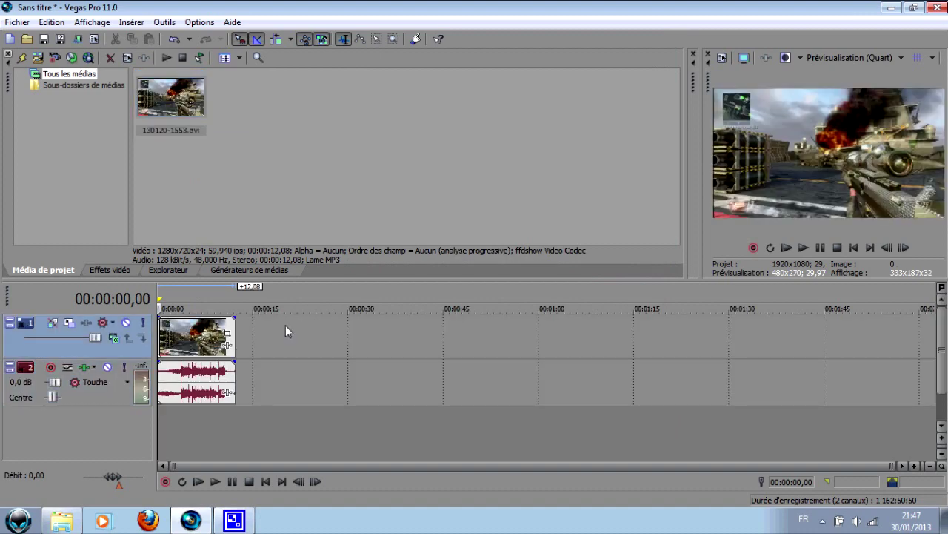
left_click(311, 354)
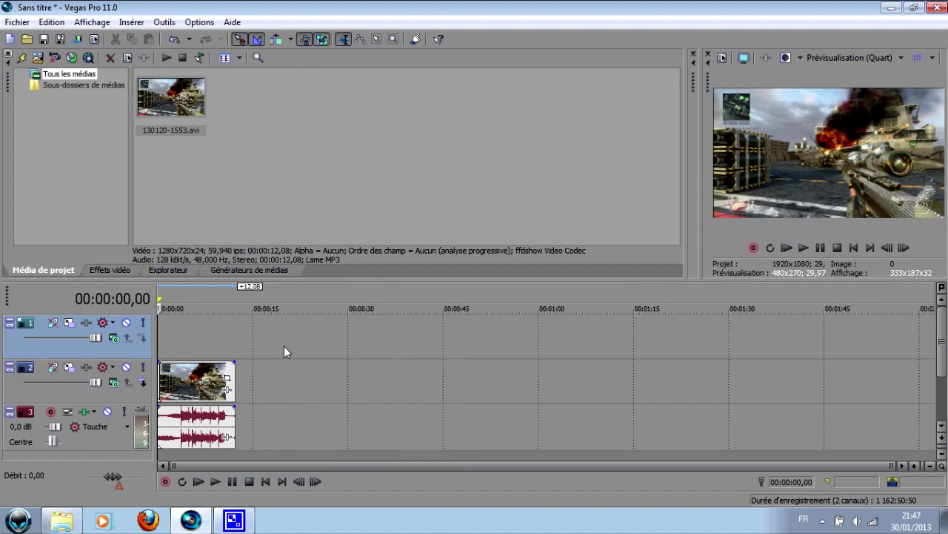
Insert a text media event at the start of the empty video track and replace its sample text with "AtMBreiZz"
right_click(198, 334)
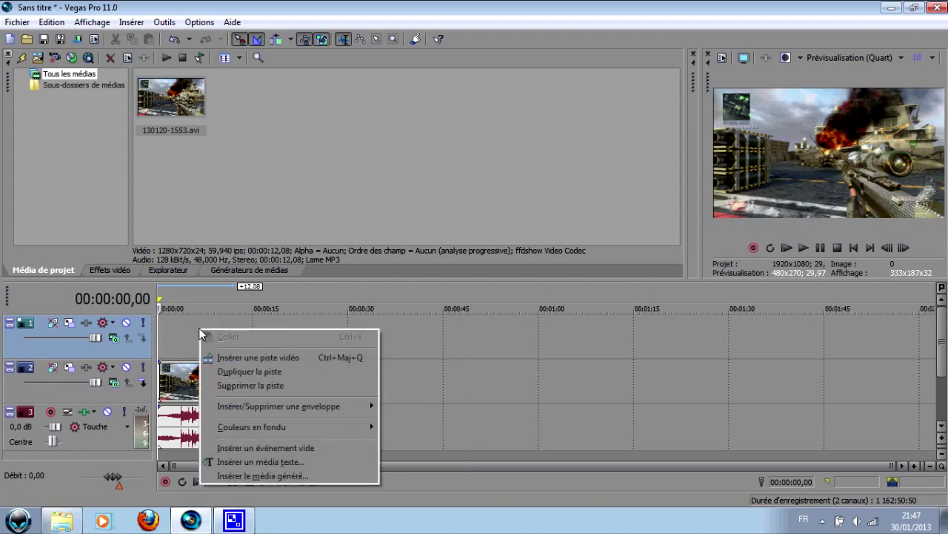
left_click(247, 462)
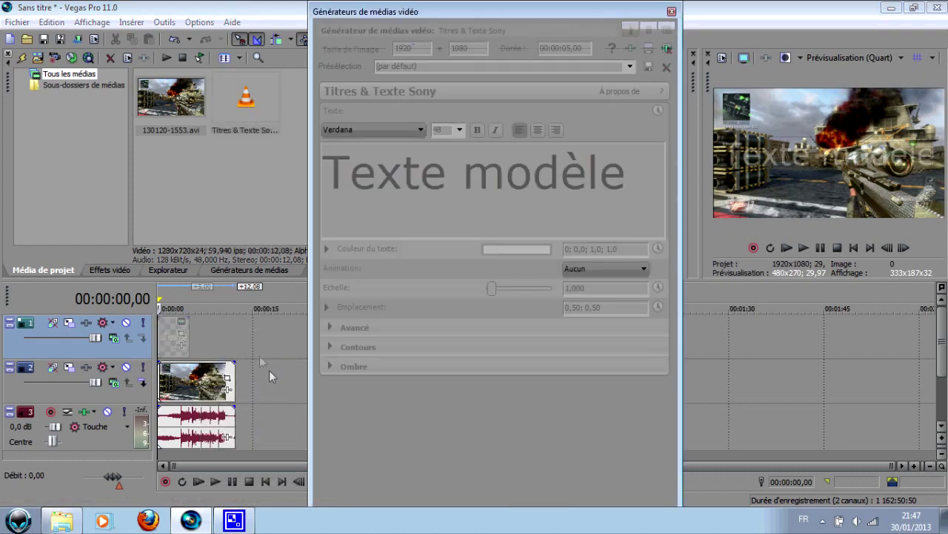
left_click_drag(637, 177, 429, 193)
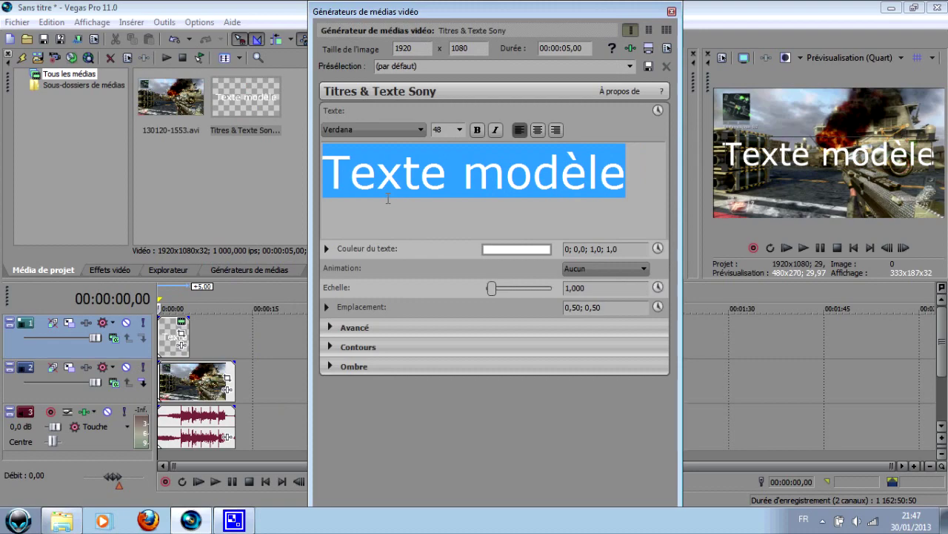
key("BackSpace")
type("A")
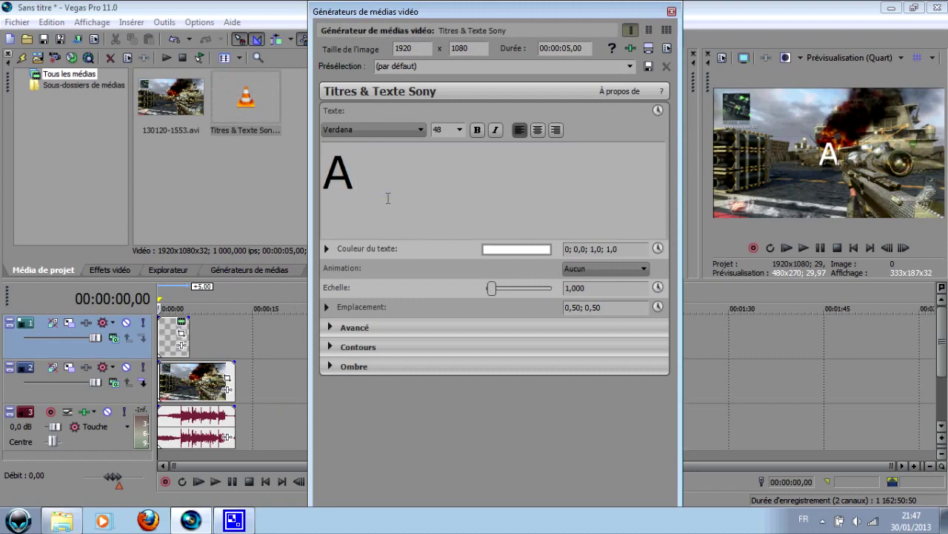
type("tMBr")
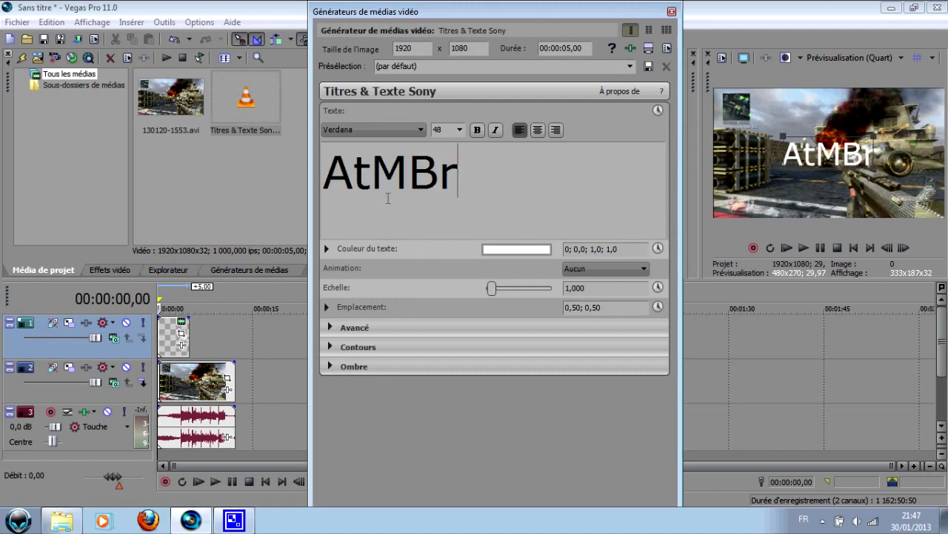
type("eiZz")
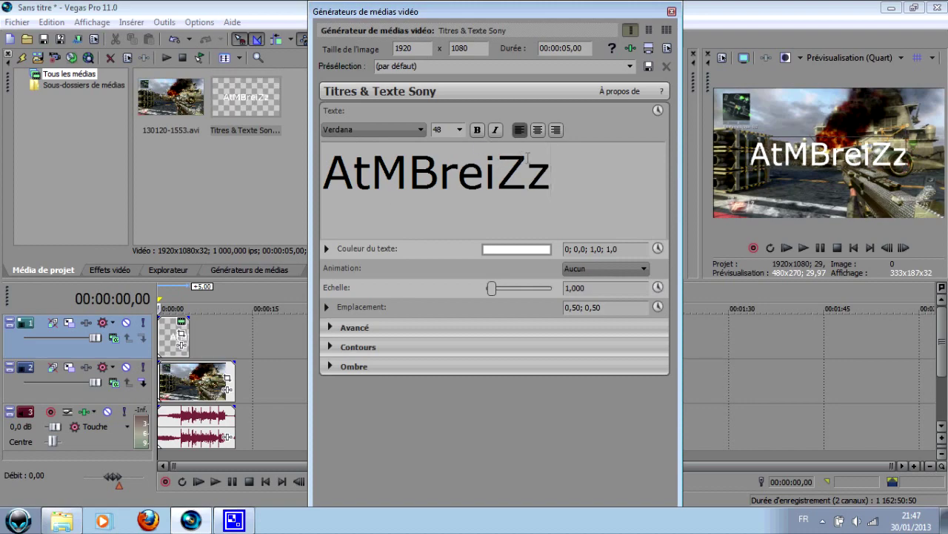
Set the font of the whole title text to BatmanForeverAlternate
key("ctrl+a")
left_click(420, 130)
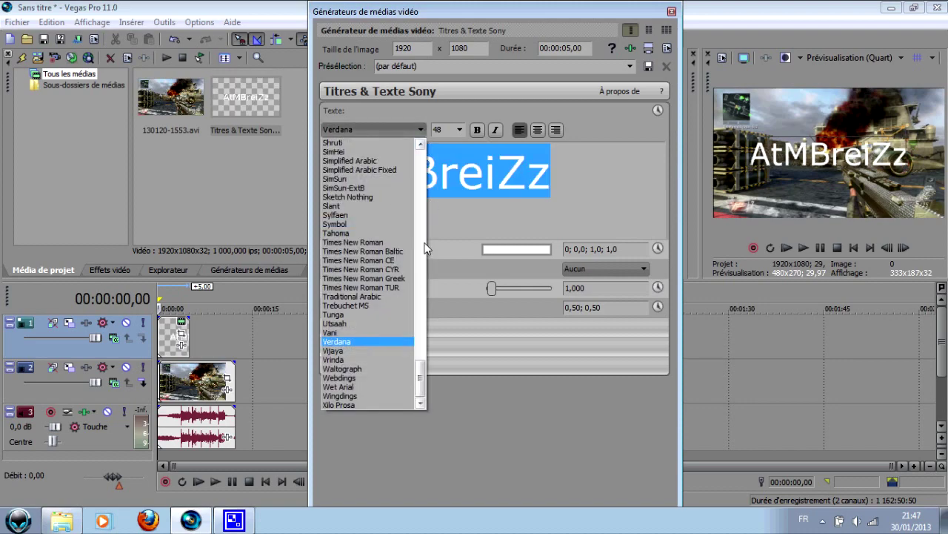
left_click_drag(420, 380, 419, 209)
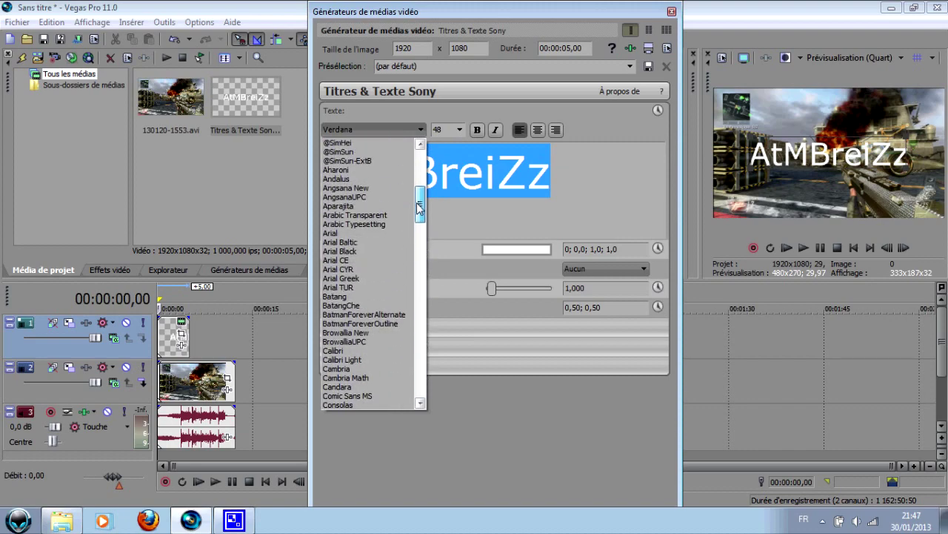
left_click(380, 315)
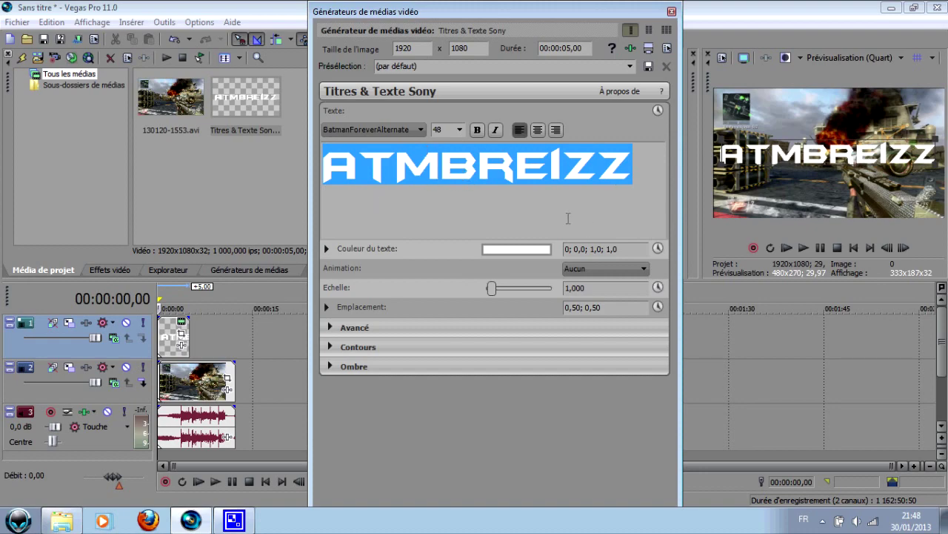
left_click(561, 207)
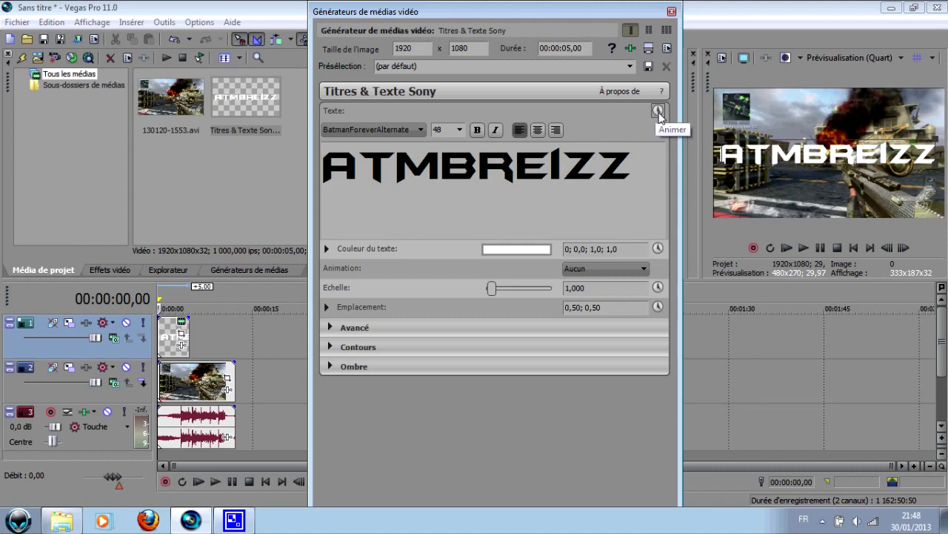
Turn on animation for the title's text and clear the text at the first keyframe
left_click(658, 112)
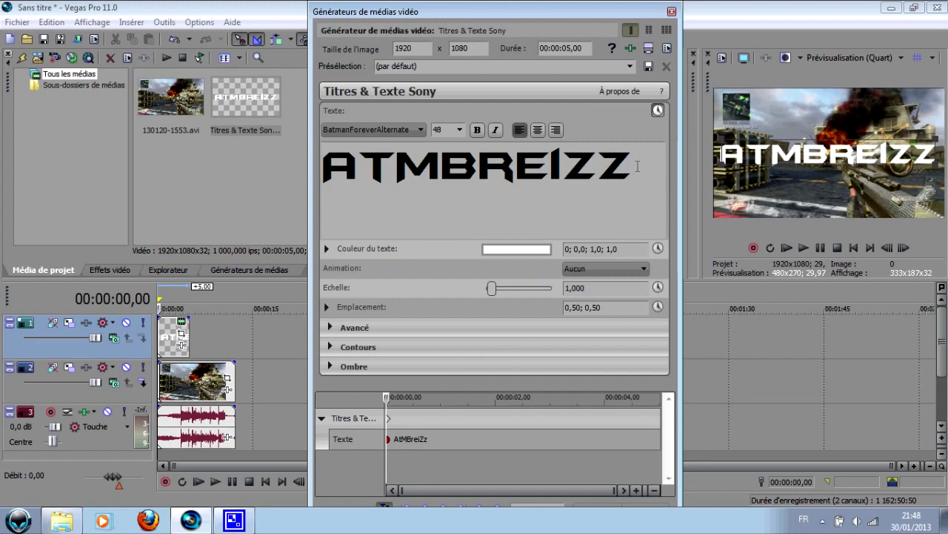
double_click(460, 164)
key("BackSpace")
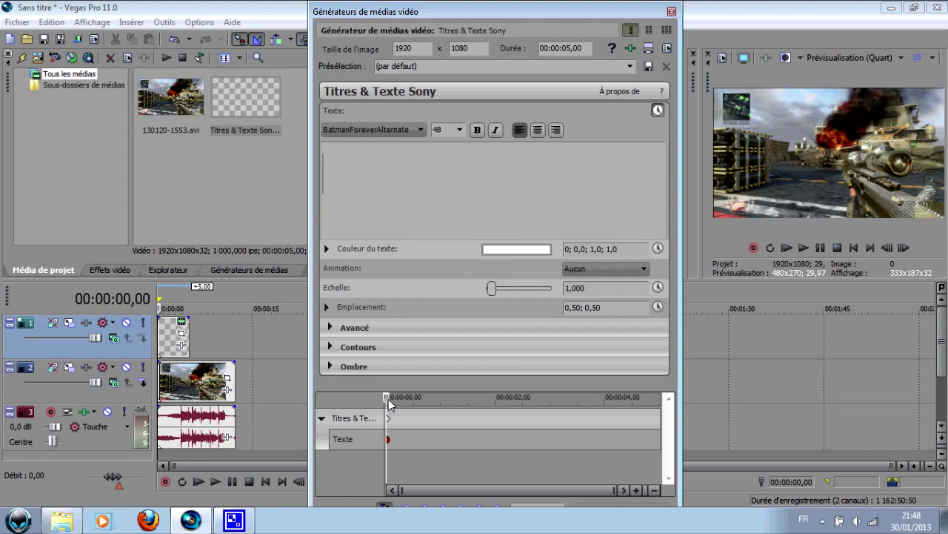
Add text keyframes reading "A" at 00:00:00,10 and "At" at 00:00:00,15
left_click_drag(387, 400, 405, 402)
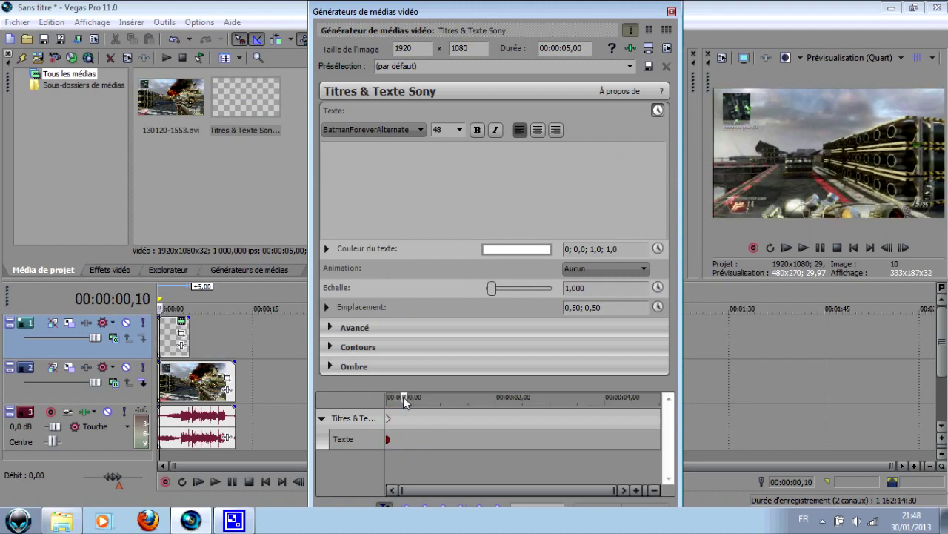
left_click(453, 198)
type("A")
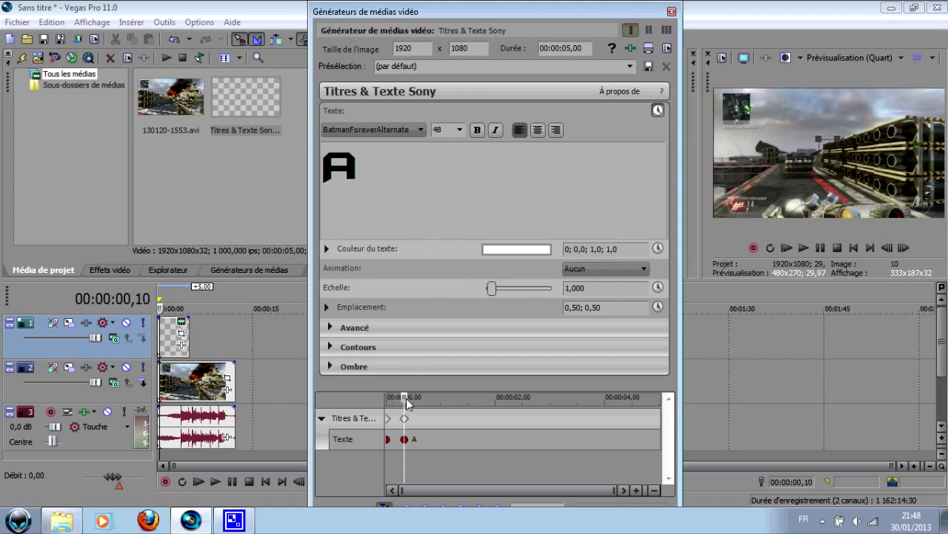
left_click_drag(404, 400, 413, 400)
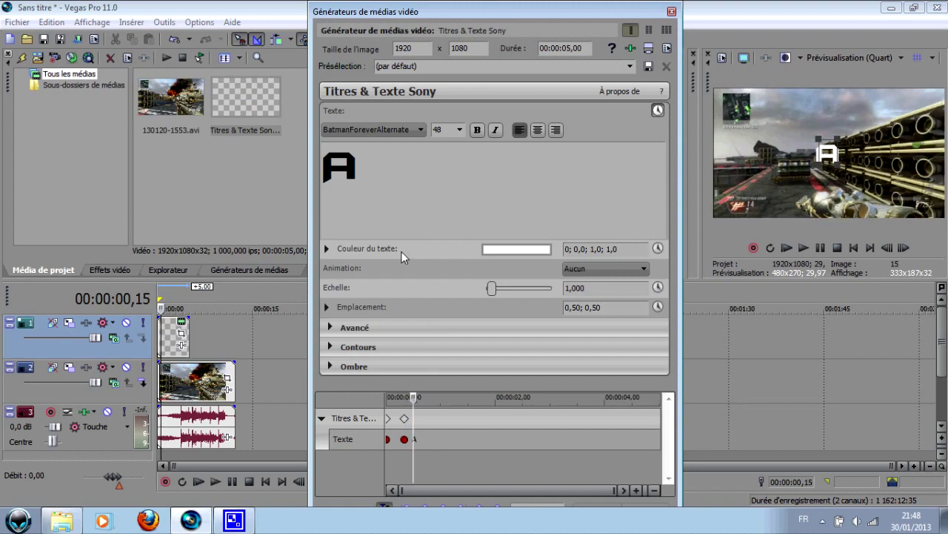
left_click(429, 194)
type("t")
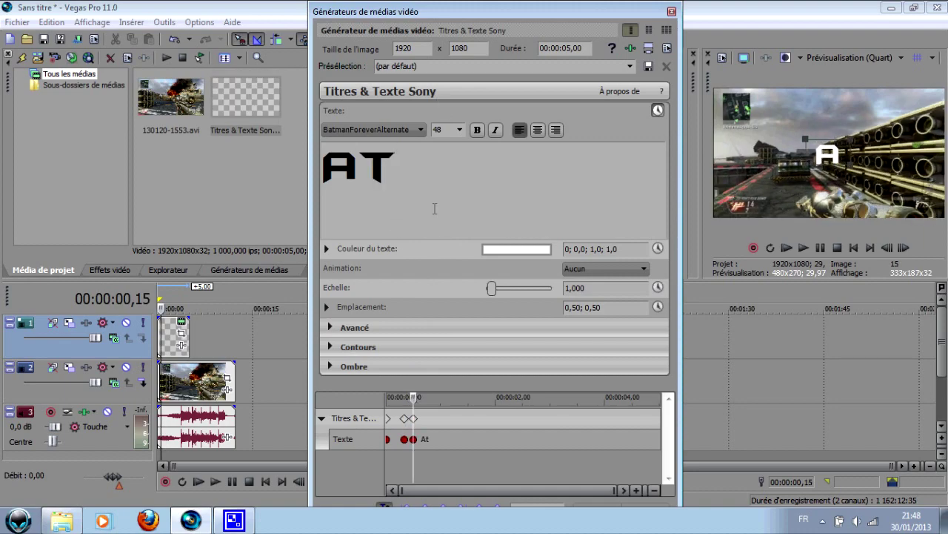
Add text keyframes reading "AtM" at 00:00:00,20 and "AtMb" at 00:00:00,29
left_click_drag(416, 400, 423, 401)
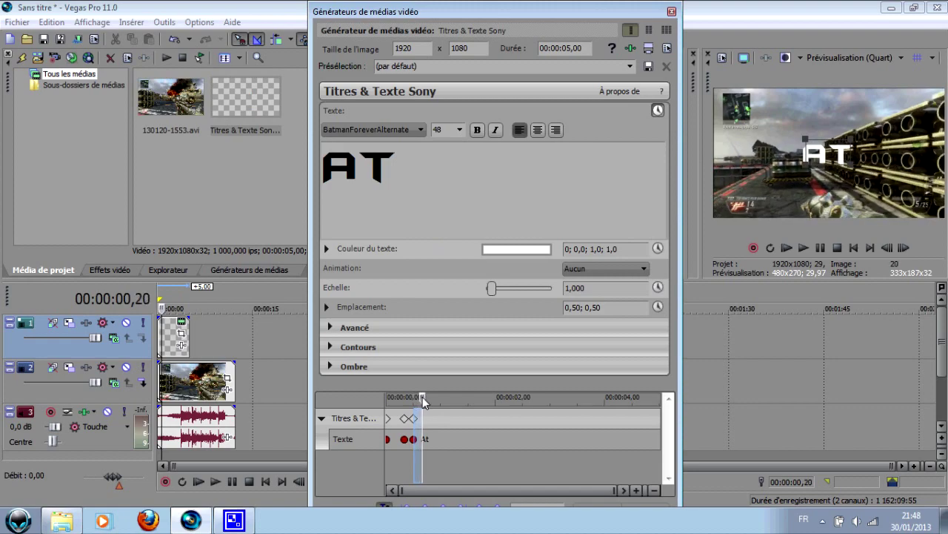
left_click(411, 163)
type("M")
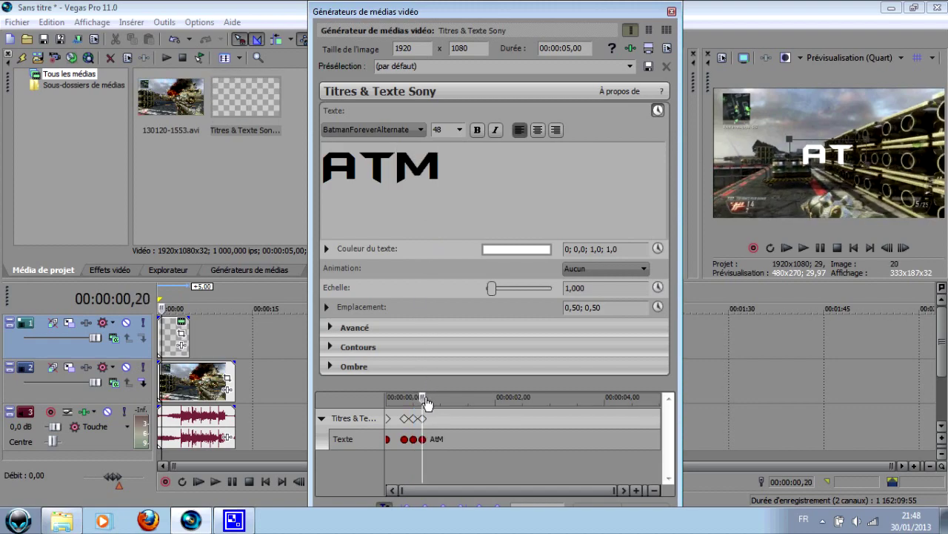
left_click_drag(428, 402, 440, 401)
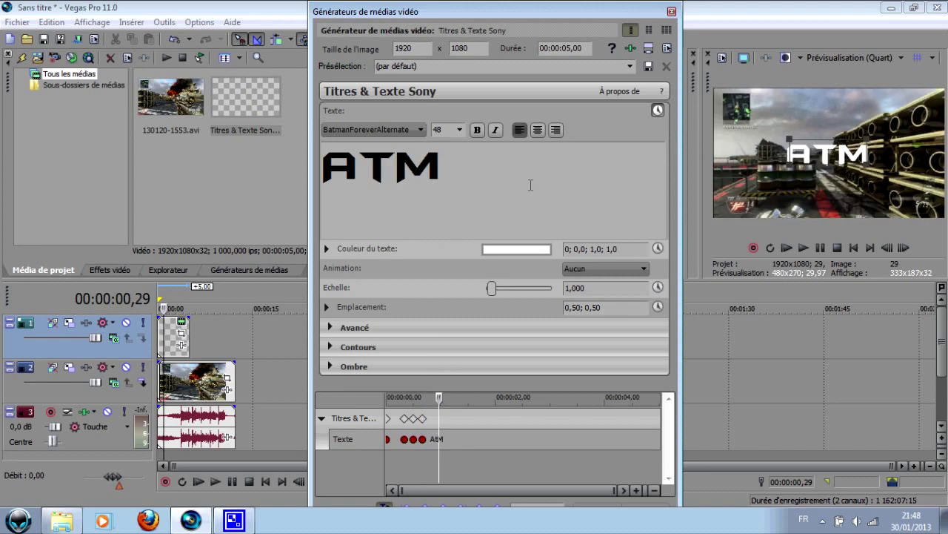
type("nb")
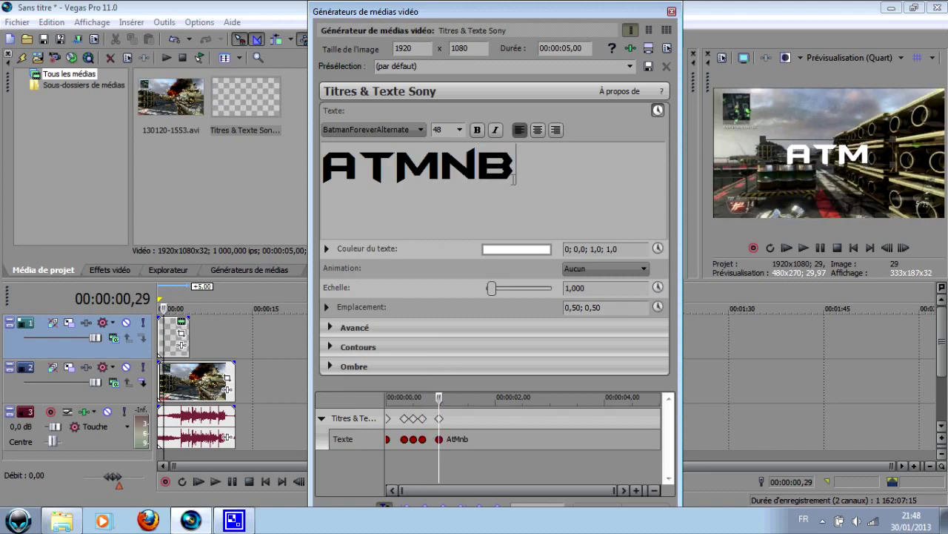
key("BackSpace")
key("BackSpace")
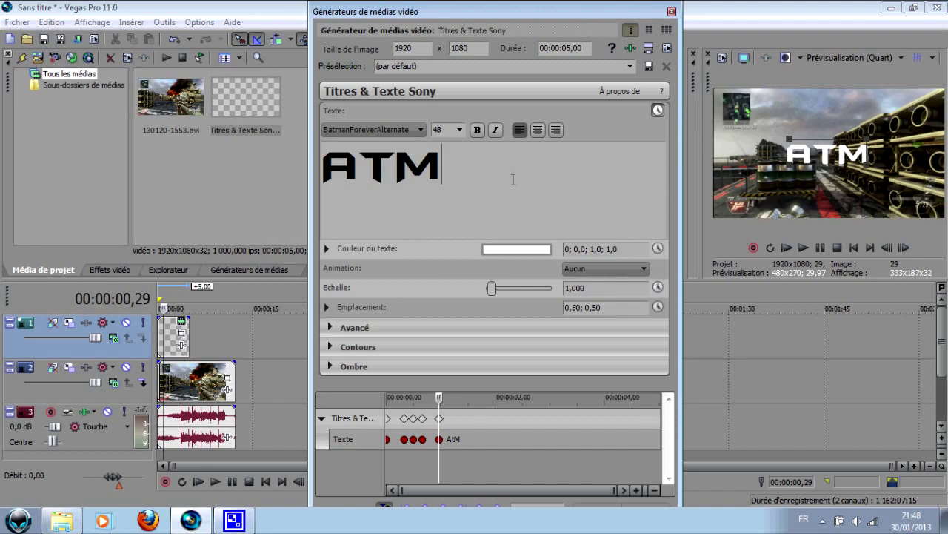
type("b")
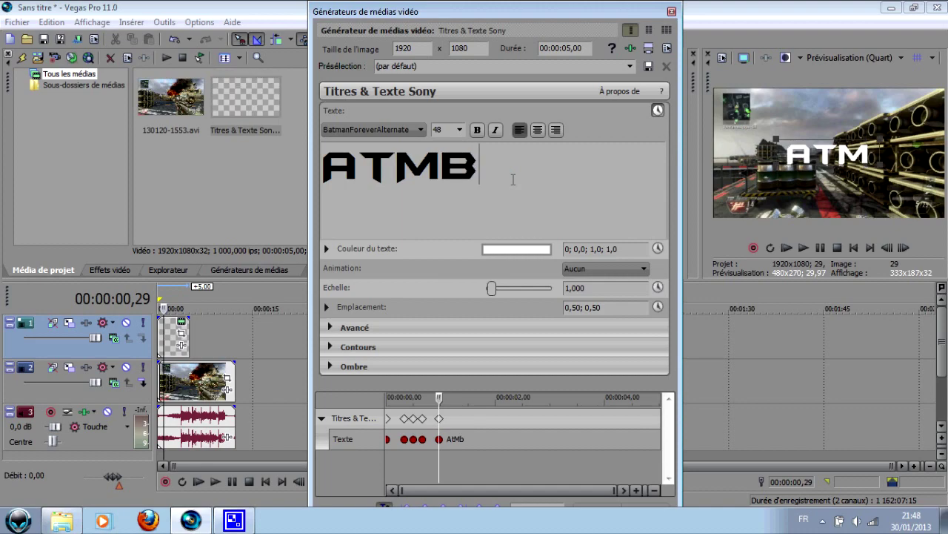
Add text keyframes reading "AtMbr" at 00:00:01,04, "AtMbre" shortly after it, and "AtMbrei" at 00:00:01,14
left_click_drag(439, 400, 448, 404)
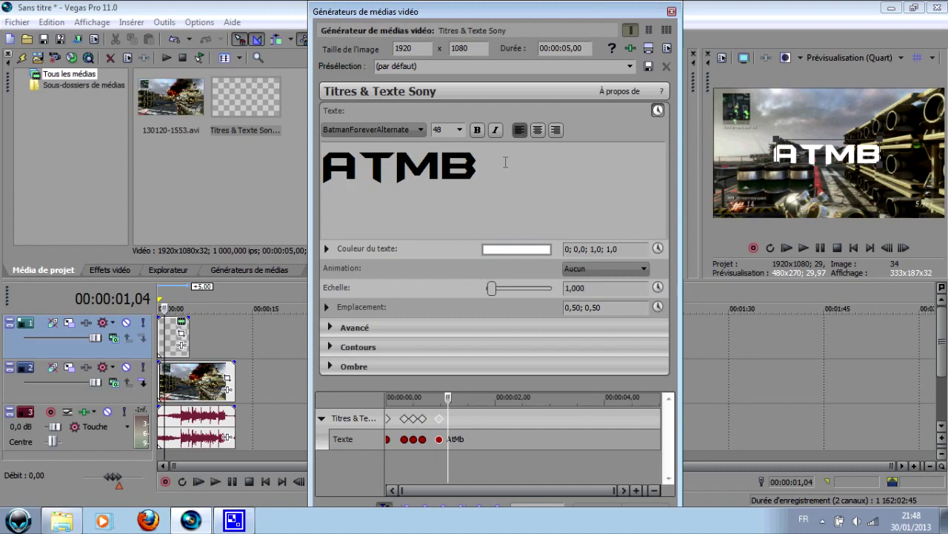
type("r")
left_click_drag(448, 398, 469, 404)
type("e")
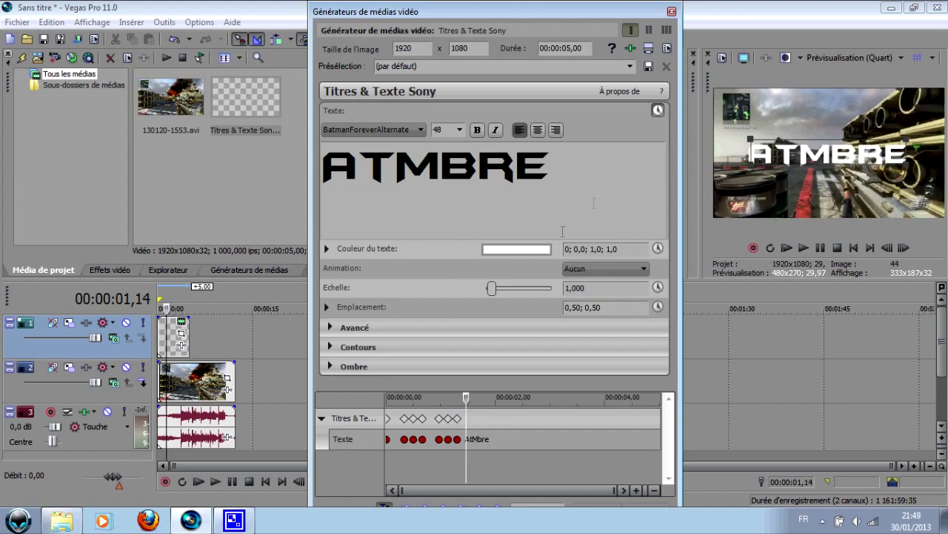
type("i")
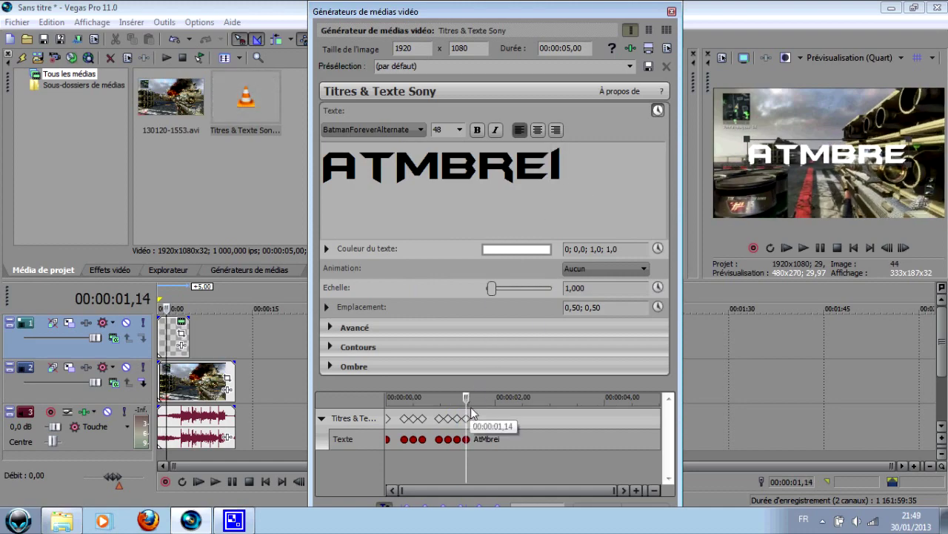
Complete the title with text keyframes reading "AtMbreiz" at 00:00:01,19 and "AtMbreizz" at 00:00:01,24
left_click_drag(468, 404, 475, 400)
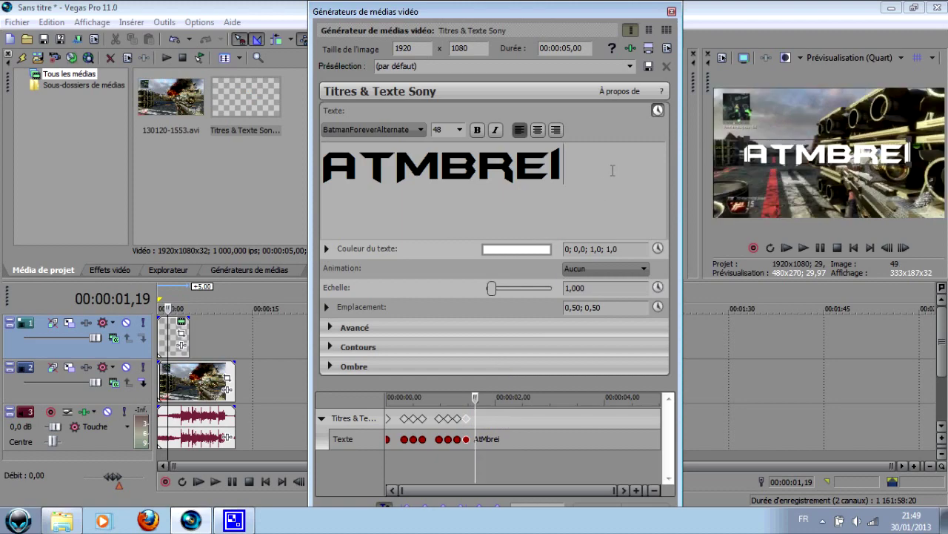
type("z")
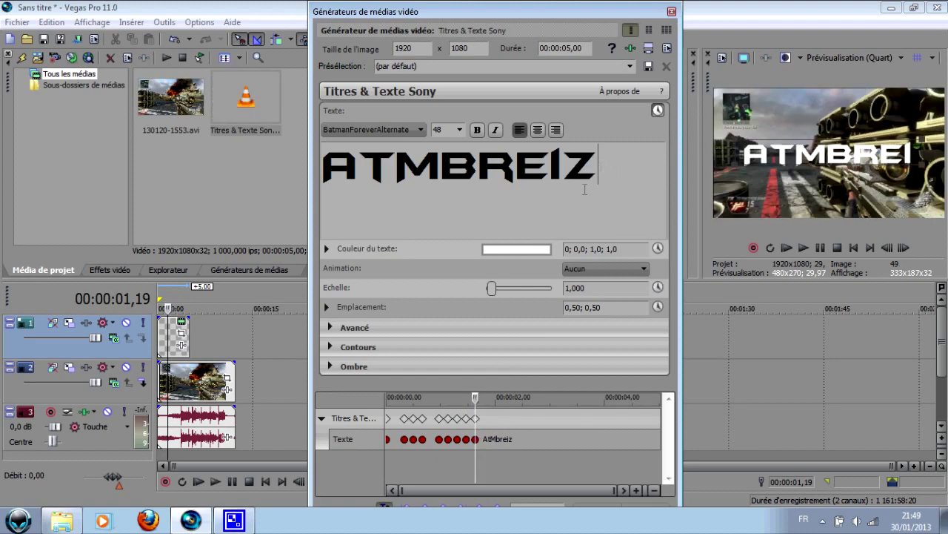
left_click_drag(475, 404, 484, 400)
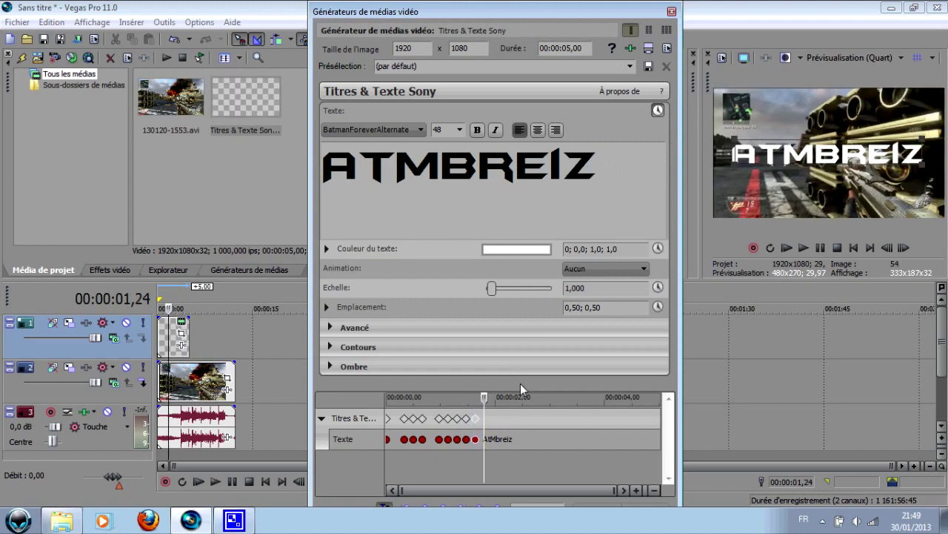
type("z")
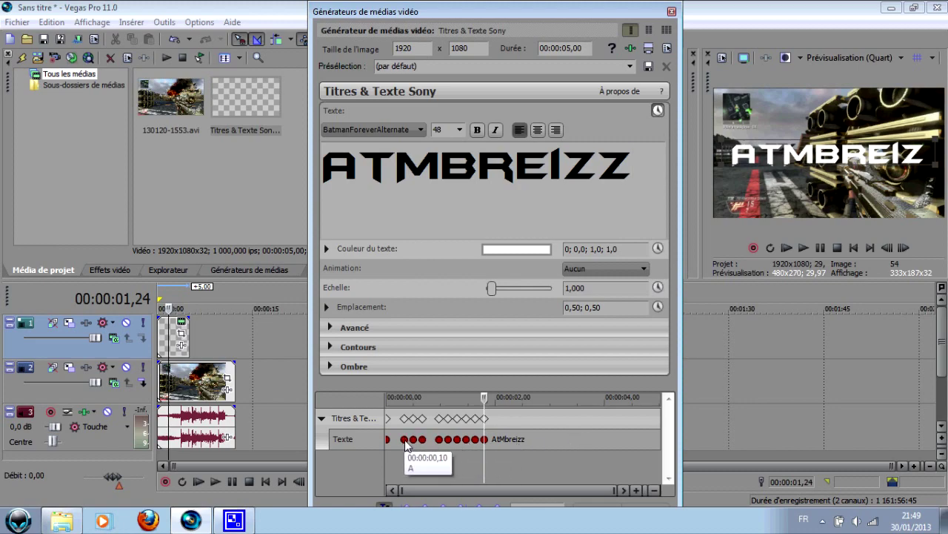
Space the text keyframes unevenly, ending just after 00:00:02,00, and close the title generator with the cursor at 00:00:03,15
left_click_drag(406, 443, 459, 443)
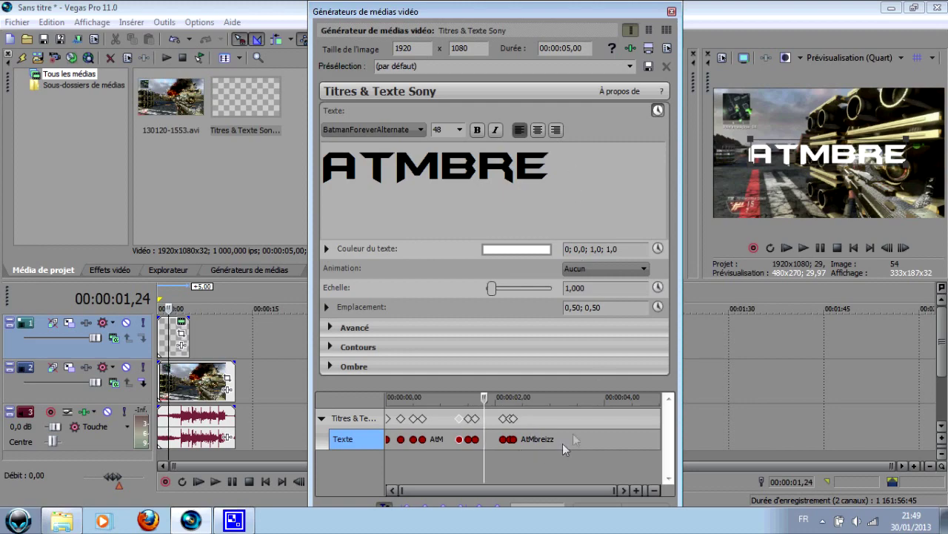
left_click(578, 462)
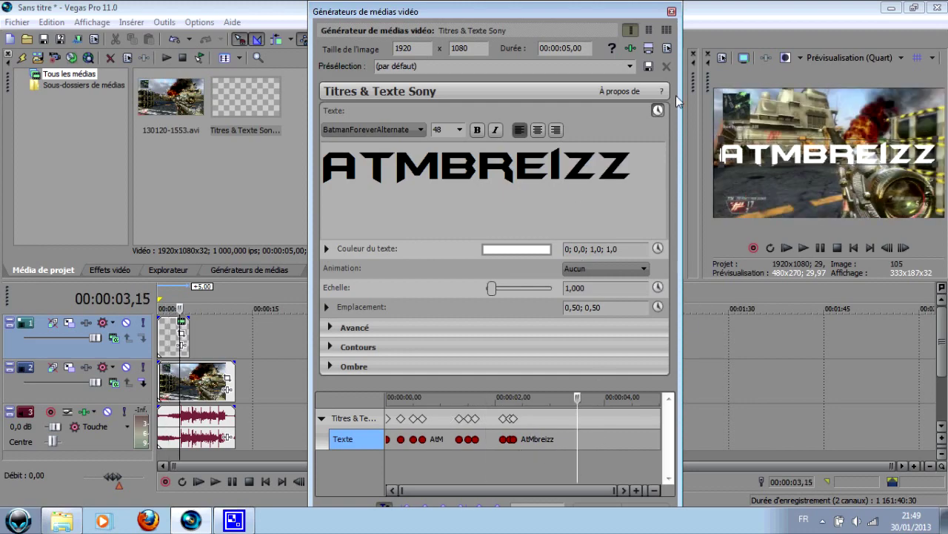
left_click(671, 11)
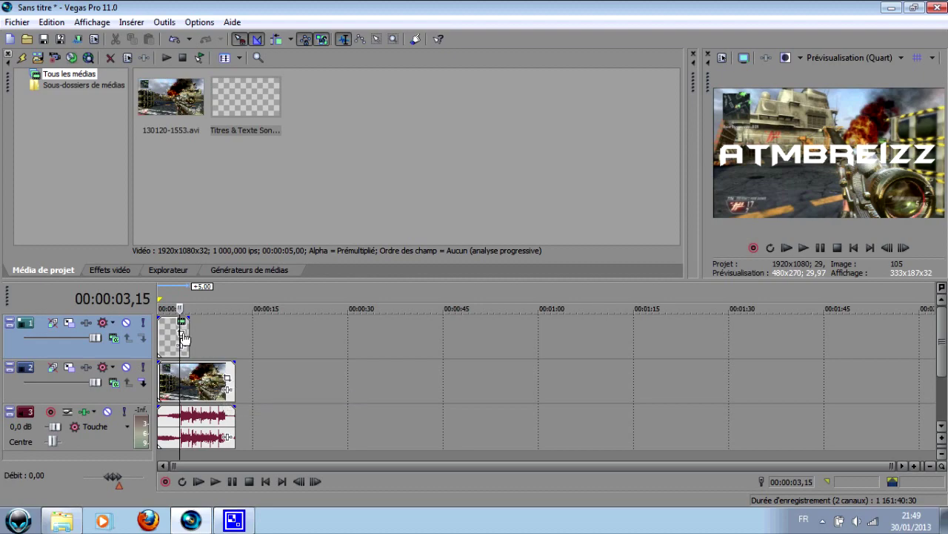
Extend the title to the gameplay clip's end and, at 00:00:03,15, resize its crop frame to about 4,080 × 2,295, centred near X 1,233, Y -421
left_click_drag(190, 334, 235, 335)
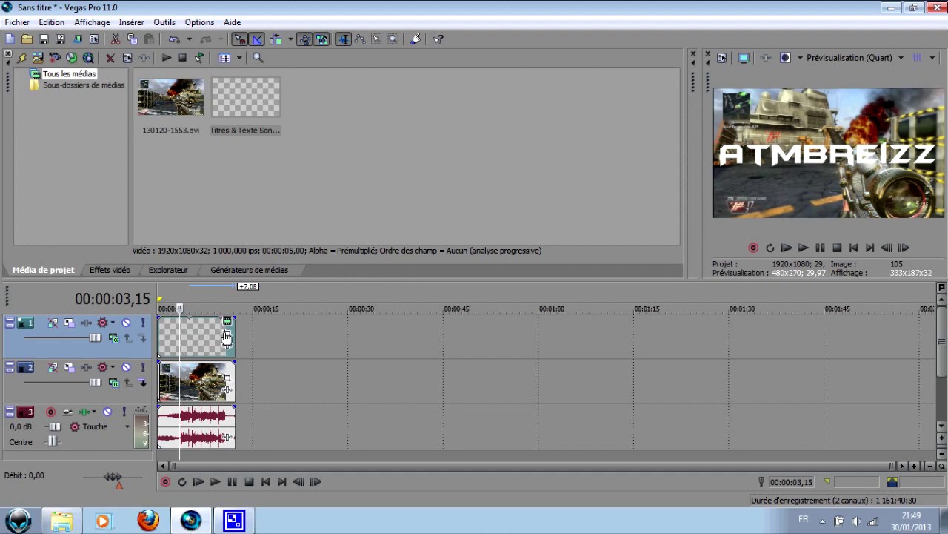
left_click(226, 333)
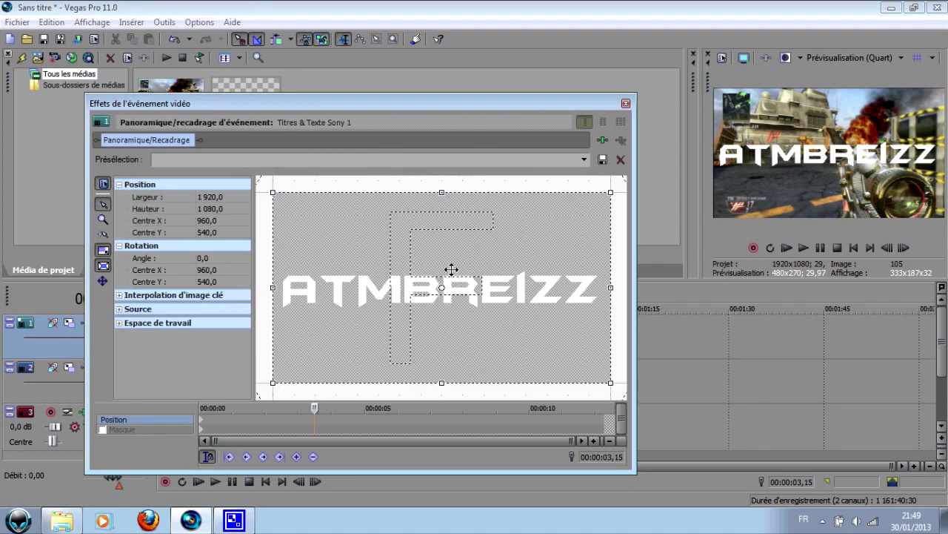
left_click_drag(610, 192, 803, 83)
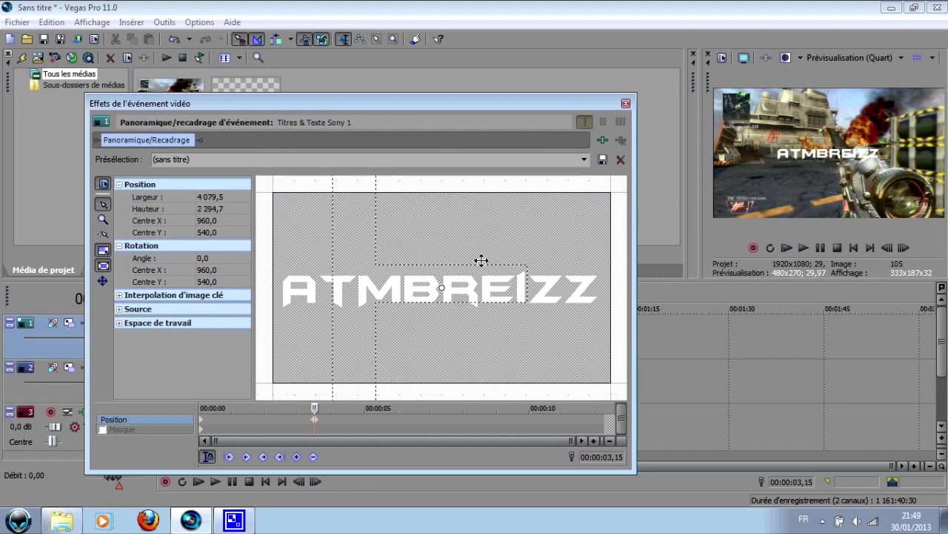
left_click_drag(483, 262, 532, 90)
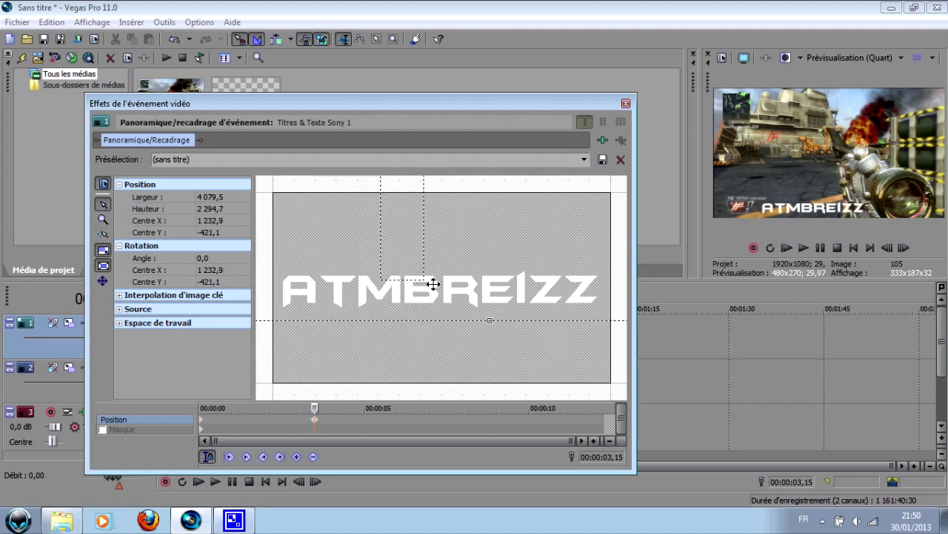
left_click(626, 103)
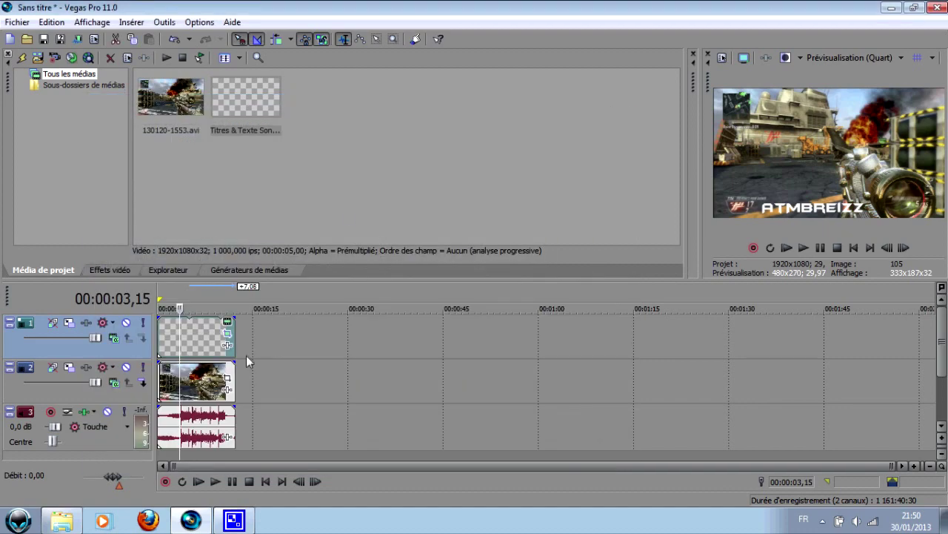
Trim the title's end by about 7 seconds and play the project from 00:00:00,00 to preview the animation
left_click(158, 335)
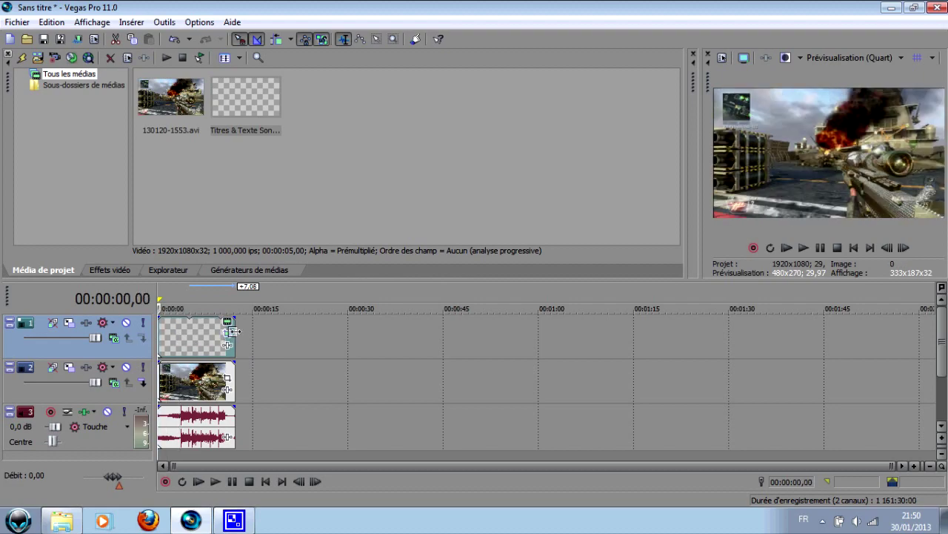
left_click_drag(234, 332, 190, 332)
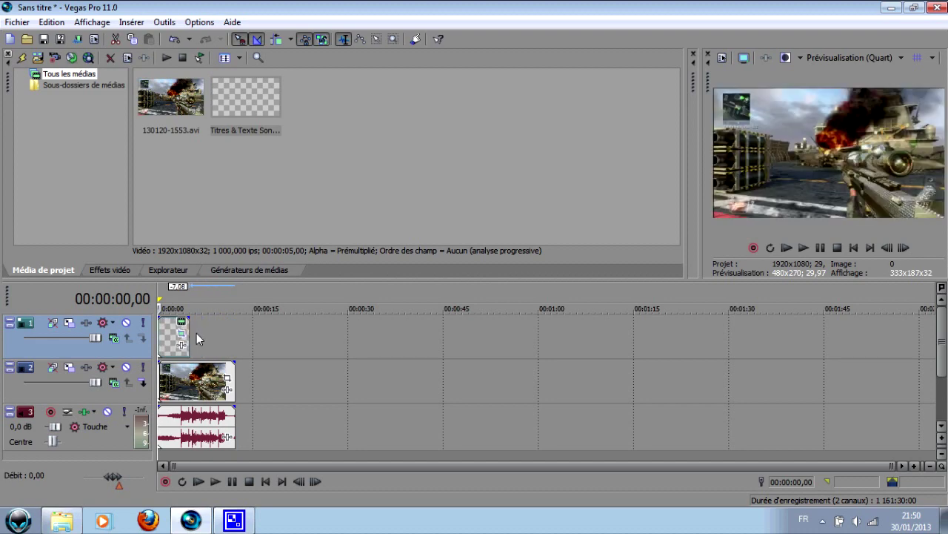
key("space")
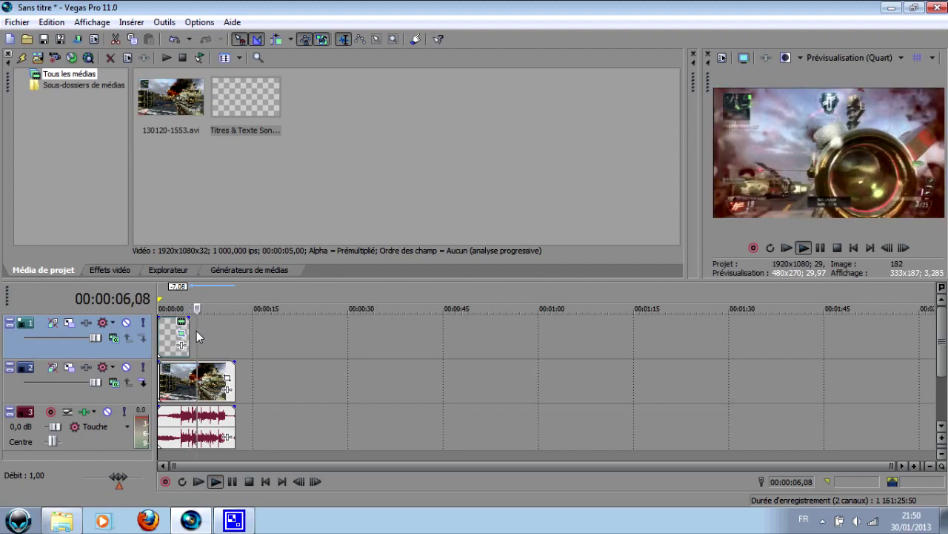
key("space")
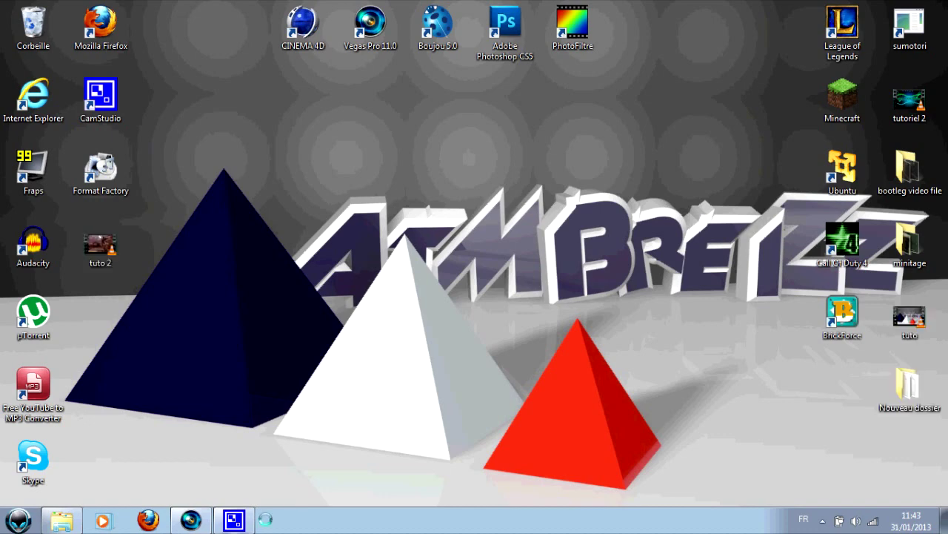
Play the desktop video "tuto 2" in VLC media player, and close the player
double_click(100, 244)
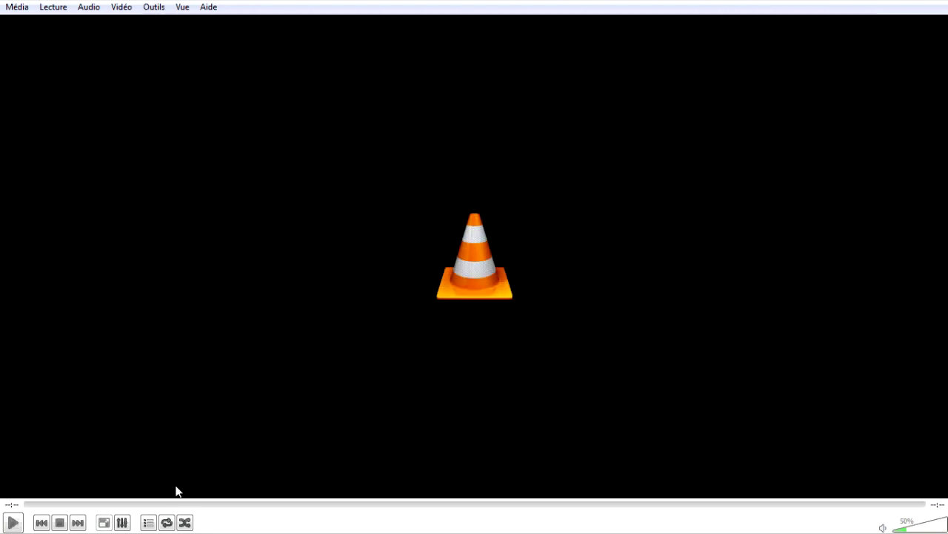
key("super")
right_click(275, 522)
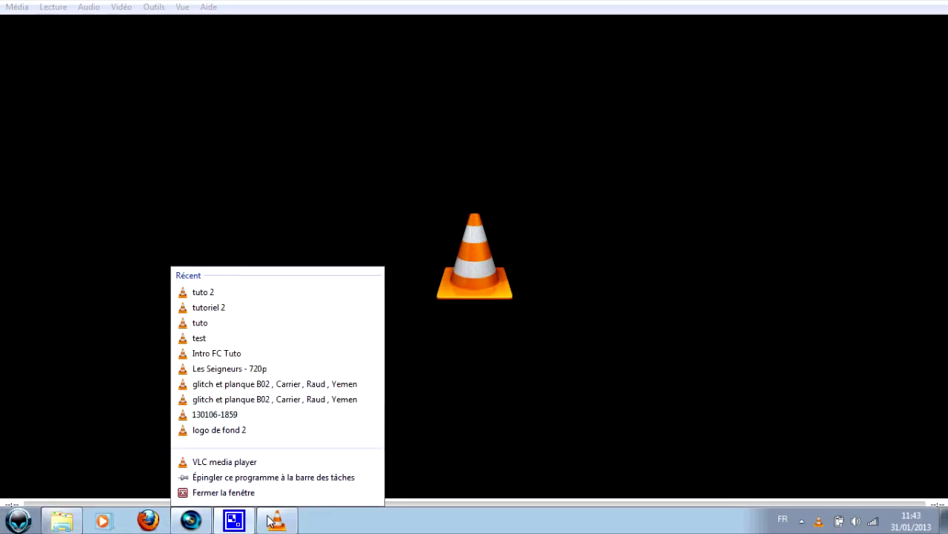
left_click(253, 494)
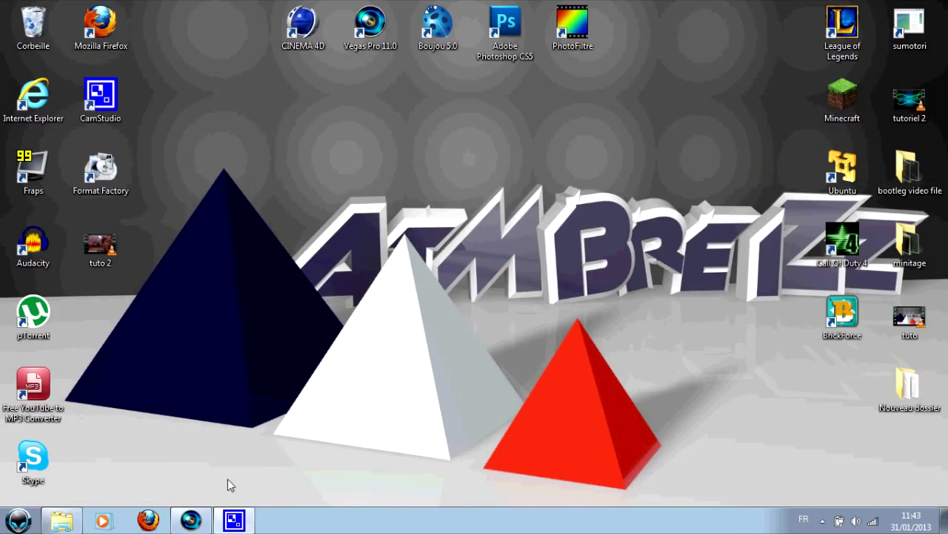